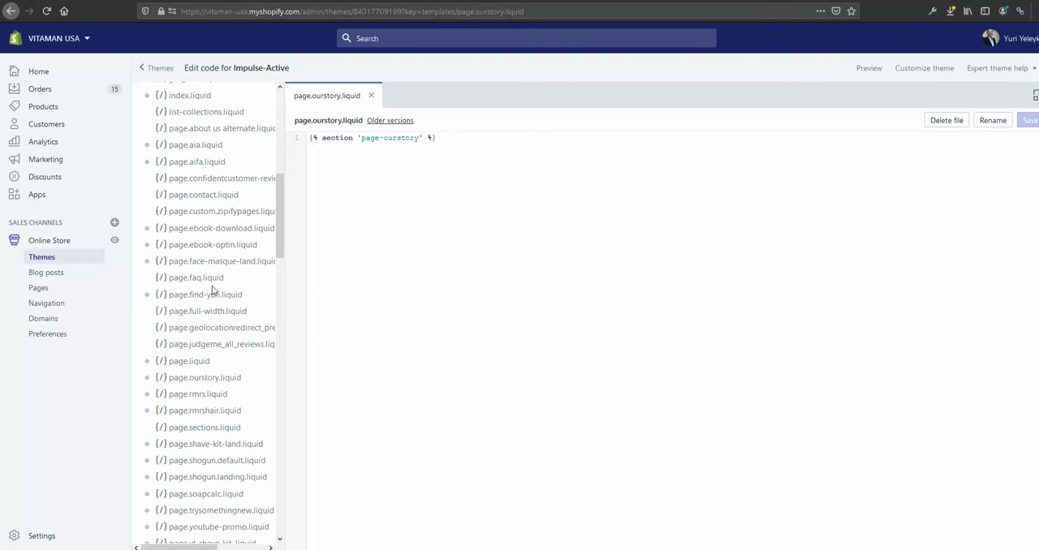
{"action": "left_click_drag", "start_coordinate": [280, 215], "coordinate": [279, 98]}
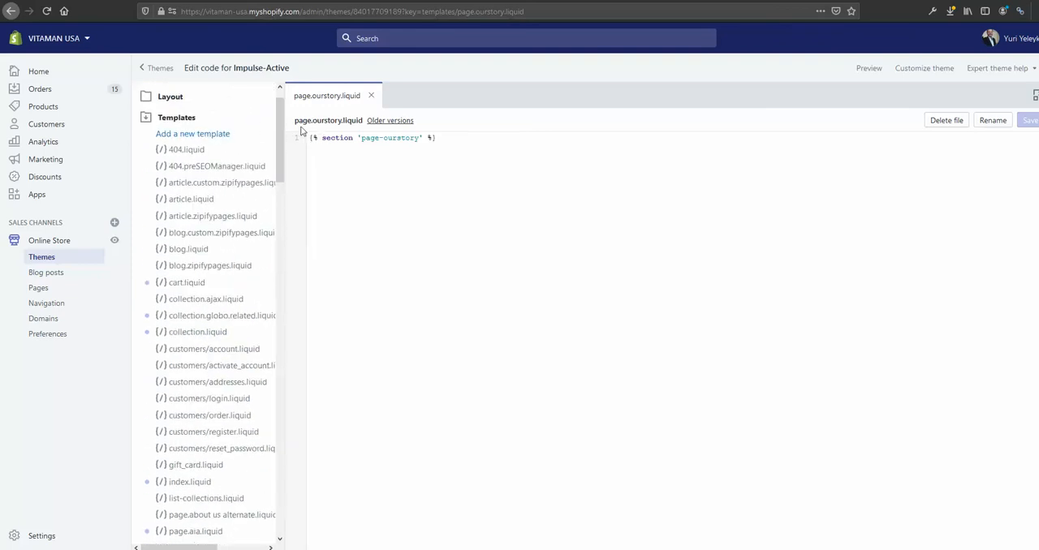
- Highlight the 'ourstory' part of the page.ourstory.liquid template name
{"action": "left_click_drag", "start_coordinate": [313, 122], "coordinate": [340, 122]}
{"action": "left_click_drag", "start_coordinate": [279, 134], "coordinate": [292, 388]}
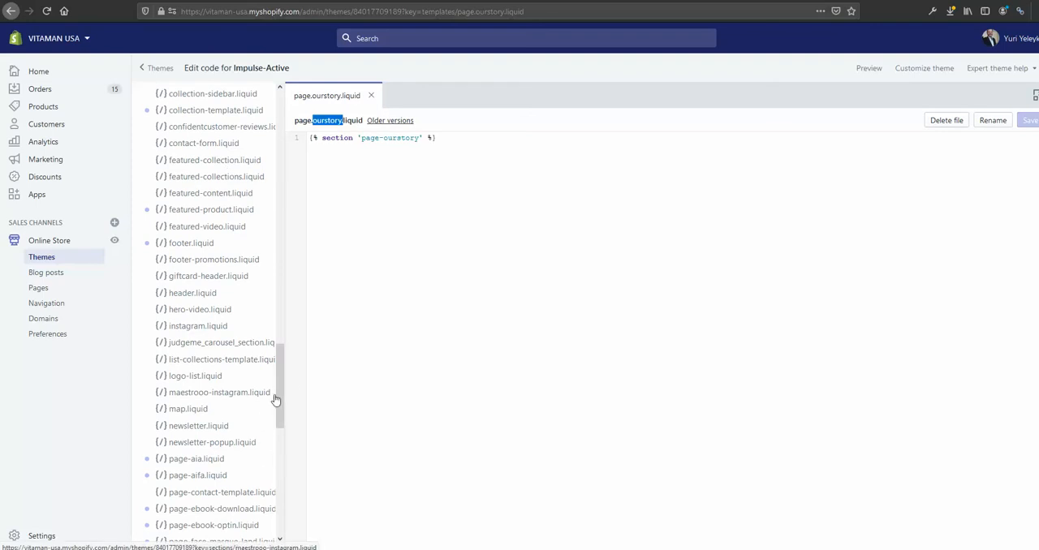
{"action": "left_click_drag", "start_coordinate": [281, 381], "coordinate": [284, 432]}
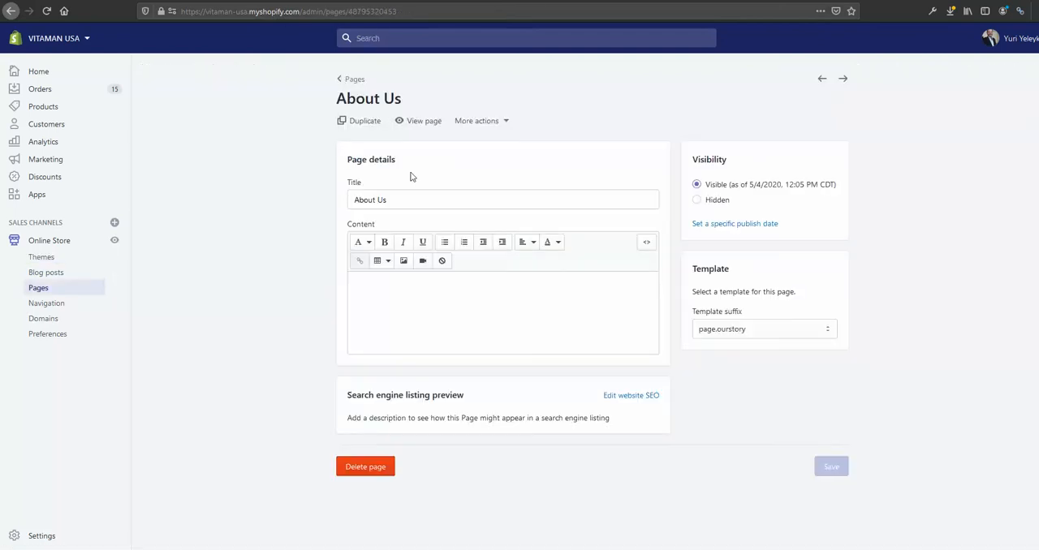
- Keep page.ourstory as the About Us template suffix, then switch to the Vitaman storefront tab
{"action": "left_click", "coordinate": [740, 331]}
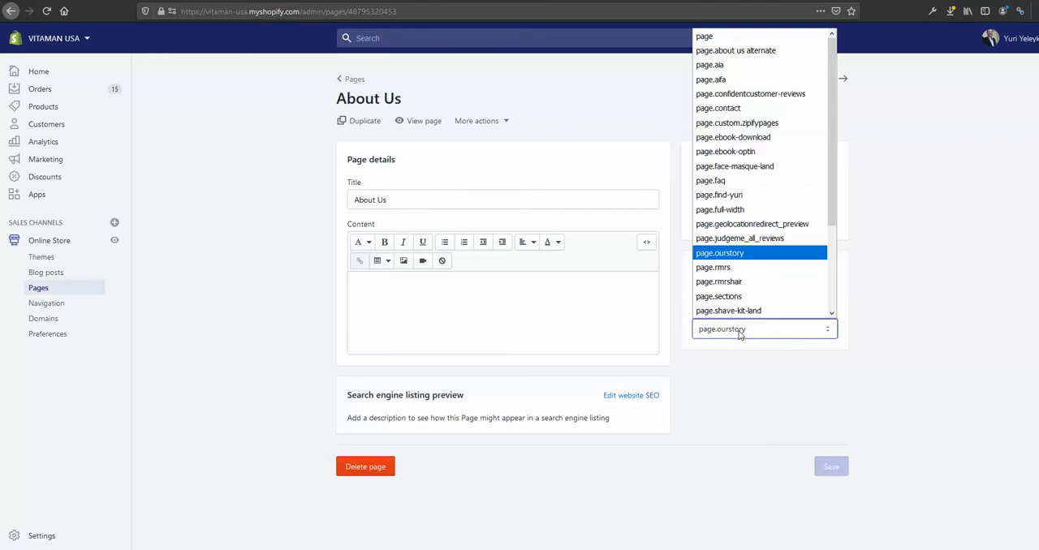
{"action": "left_click", "coordinate": [739, 331]}
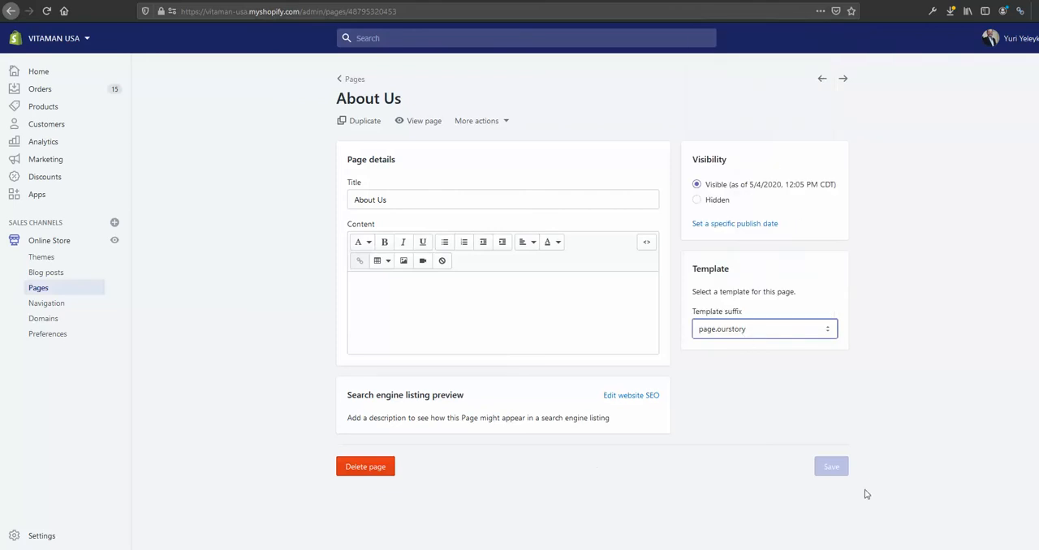
{"action": "key", "text": "ctrl+Tab"}
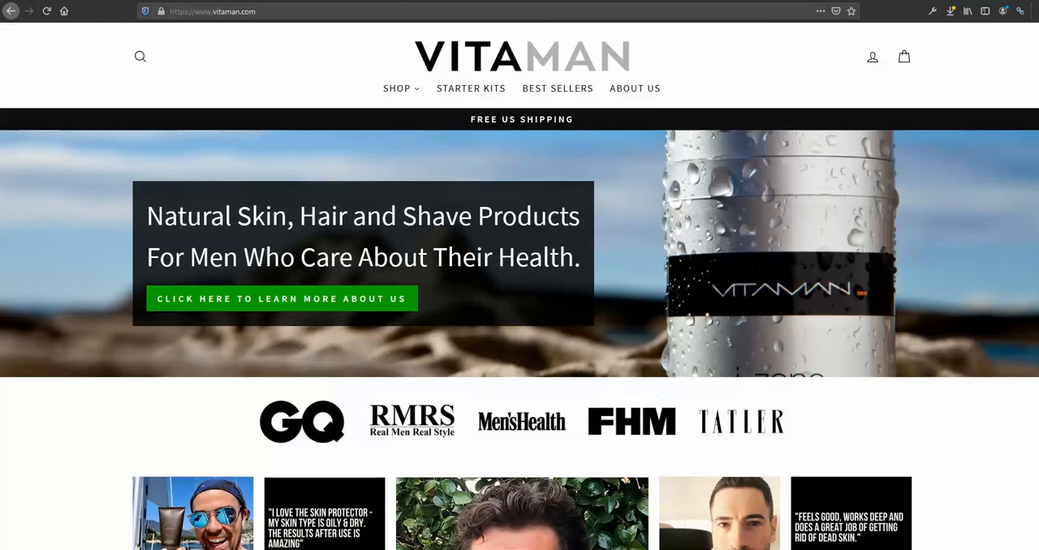
- View the storefront's About Us (Our Story) page, then return to the Shopify Themes tab
{"action": "left_click", "coordinate": [631, 91]}
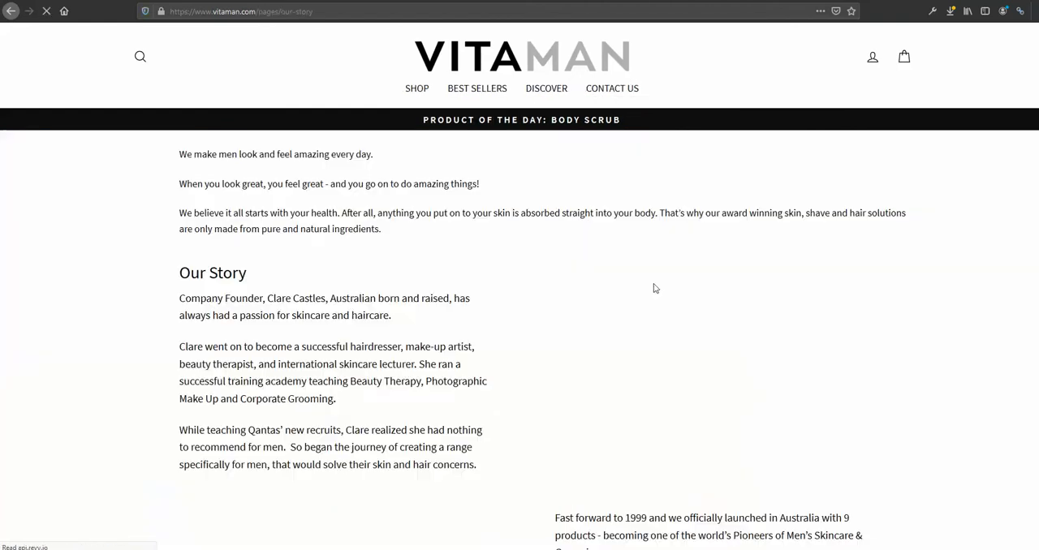
{"action": "scroll", "coordinate": [411, 349], "scroll_direction": "down", "scroll_amount": 5}
{"action": "scroll", "coordinate": [411, 349], "scroll_direction": "up", "scroll_amount": 5}
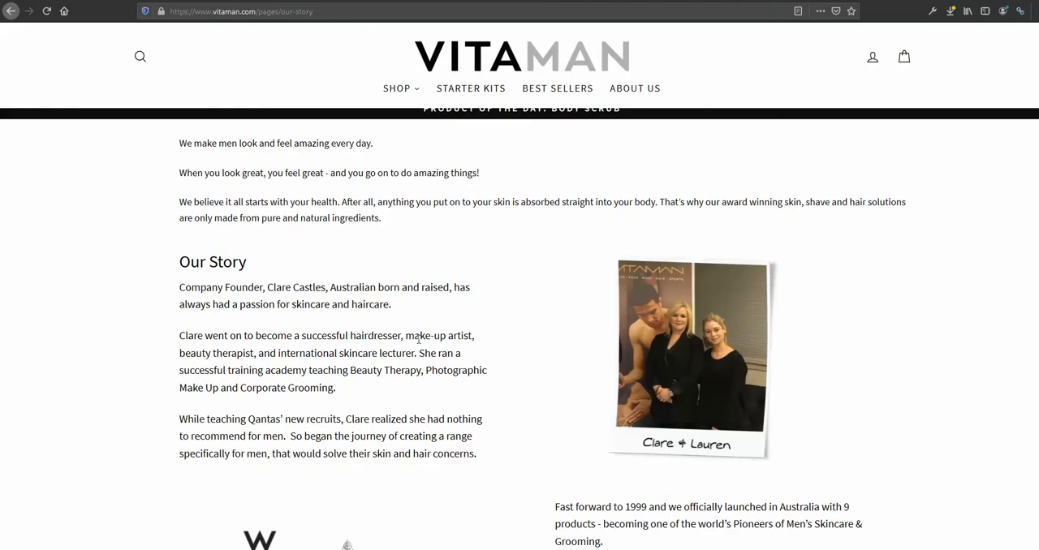
{"action": "key", "text": "ctrl+Tab"}
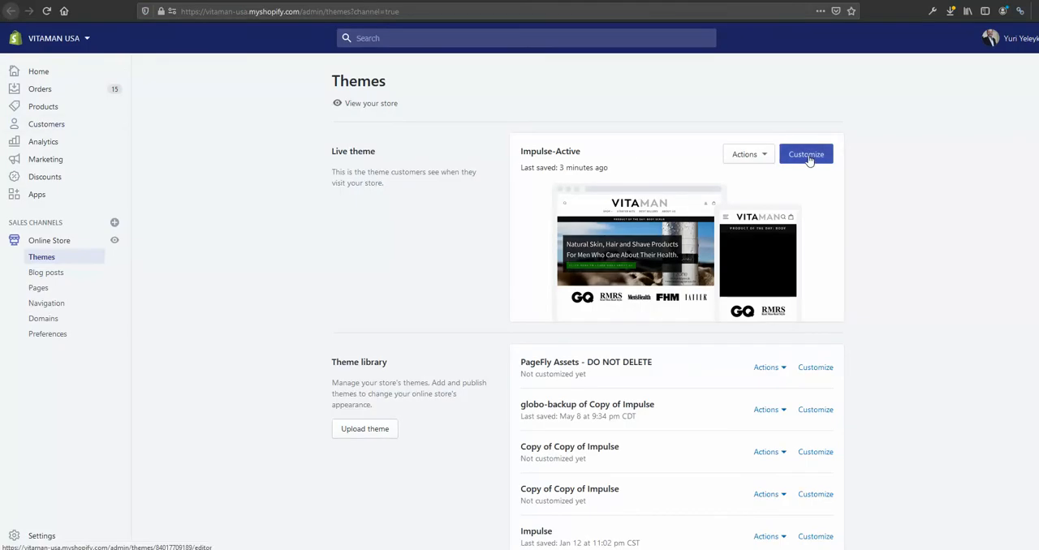
- Customize the live Impulse-Active theme and browse its page-preview list
{"action": "left_click", "coordinate": [810, 158]}
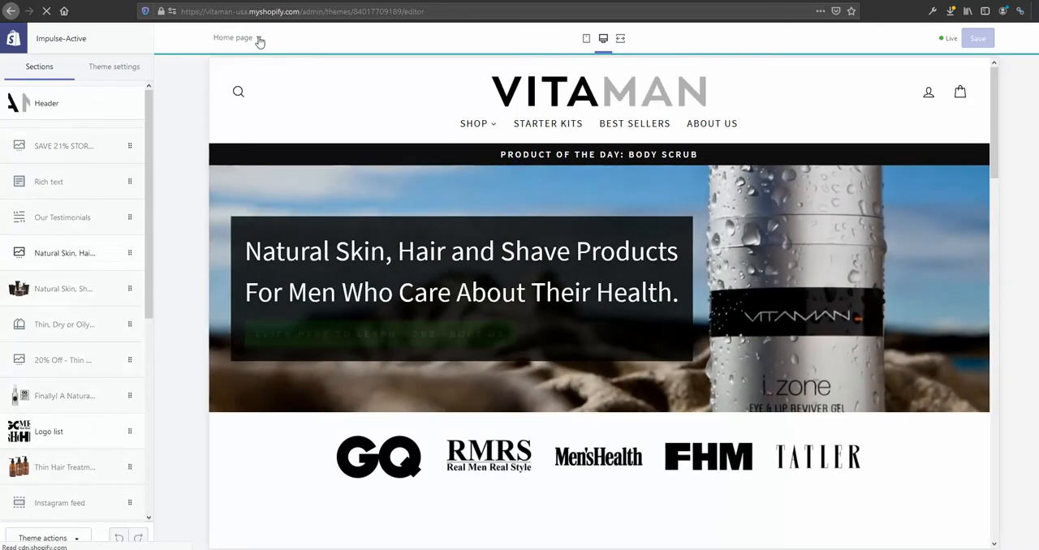
{"action": "left_click", "coordinate": [258, 37]}
{"action": "mouse_move", "coordinate": [503, 73]}
{"action": "left_mouse_down"}
{"action": "mouse_move", "coordinate": [506, 121]}
{"action": "mouse_move", "coordinate": [506, 65]}
{"action": "left_mouse_up"}
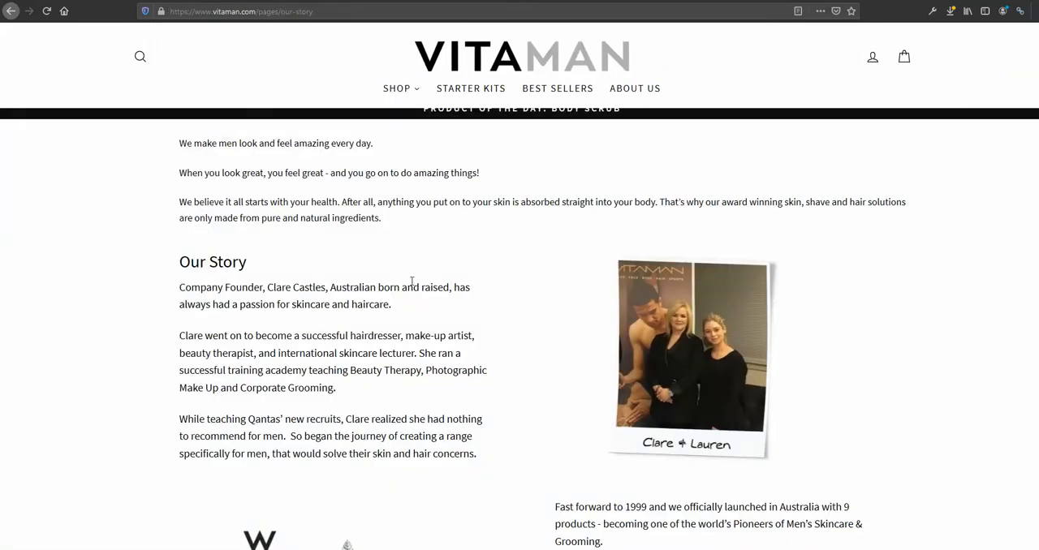
{"action": "scroll", "coordinate": [485, 291], "scroll_direction": "down", "scroll_amount": 3}
{"action": "scroll", "coordinate": [485, 290], "scroll_direction": "down", "scroll_amount": 2}
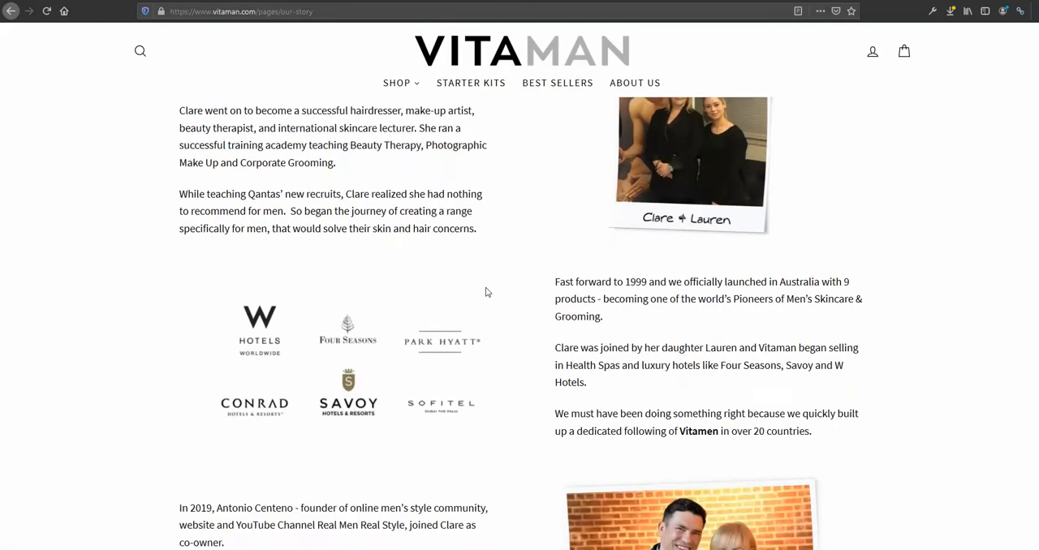
{"action": "scroll", "coordinate": [485, 291], "scroll_direction": "down", "scroll_amount": 3}
{"action": "scroll", "coordinate": [486, 291], "scroll_direction": "up", "scroll_amount": 5}
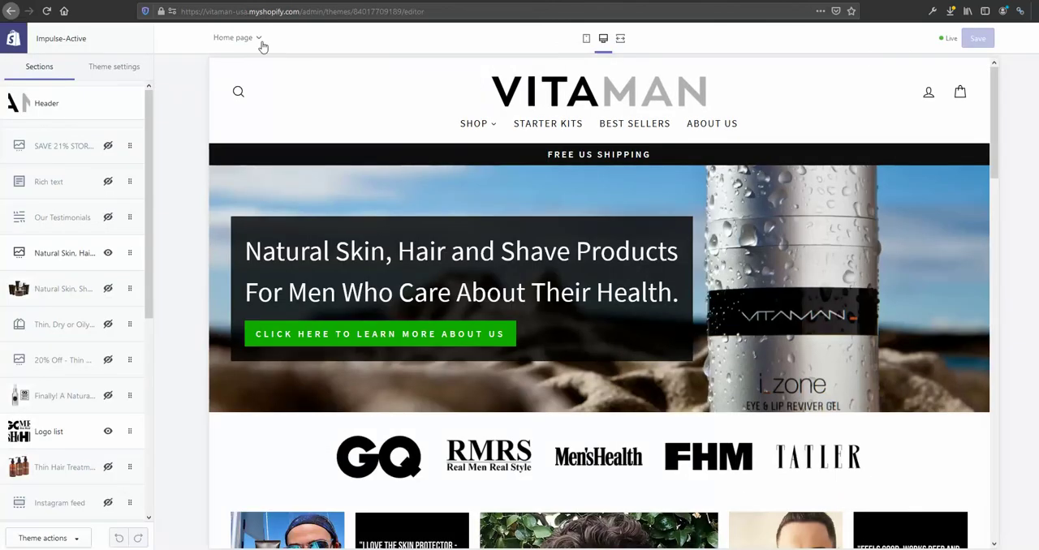
- Preview the 'Need Expert Advice? - Ask Lauren!' page and select the end of the editor URL
{"action": "left_click", "coordinate": [258, 38]}
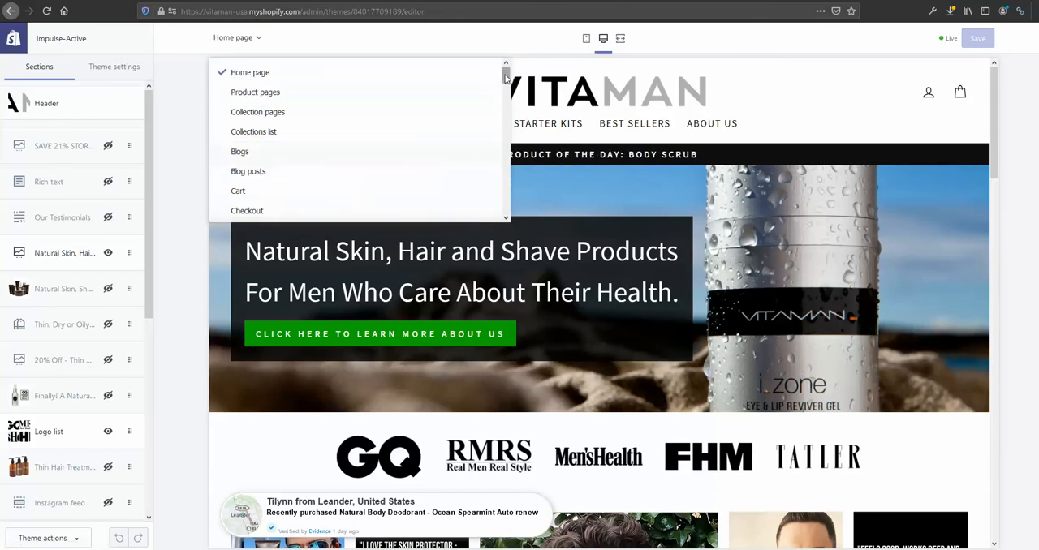
{"action": "left_click_drag", "start_coordinate": [506, 76], "coordinate": [509, 96]}
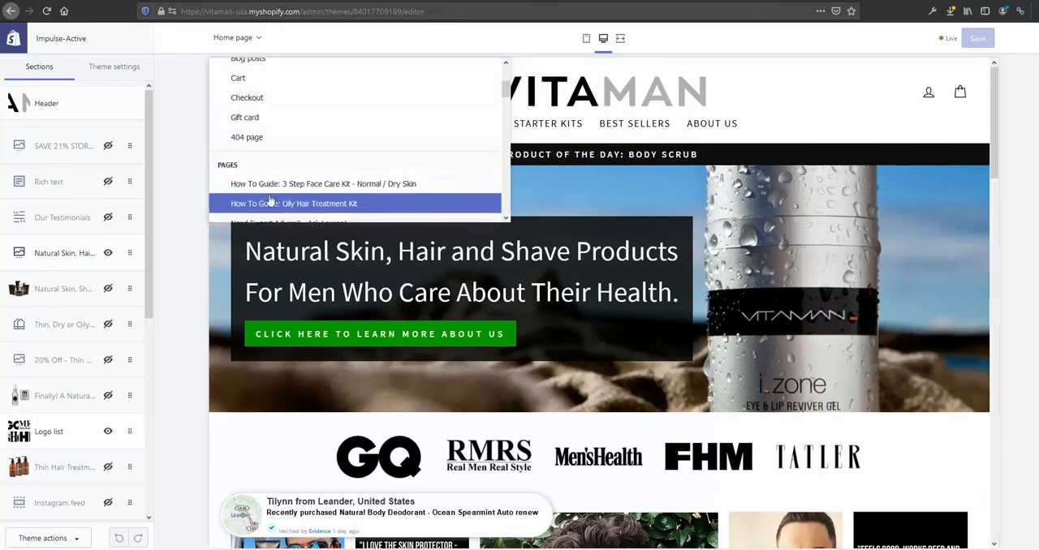
{"action": "scroll", "coordinate": [276, 195], "scroll_direction": "down", "scroll_amount": 1}
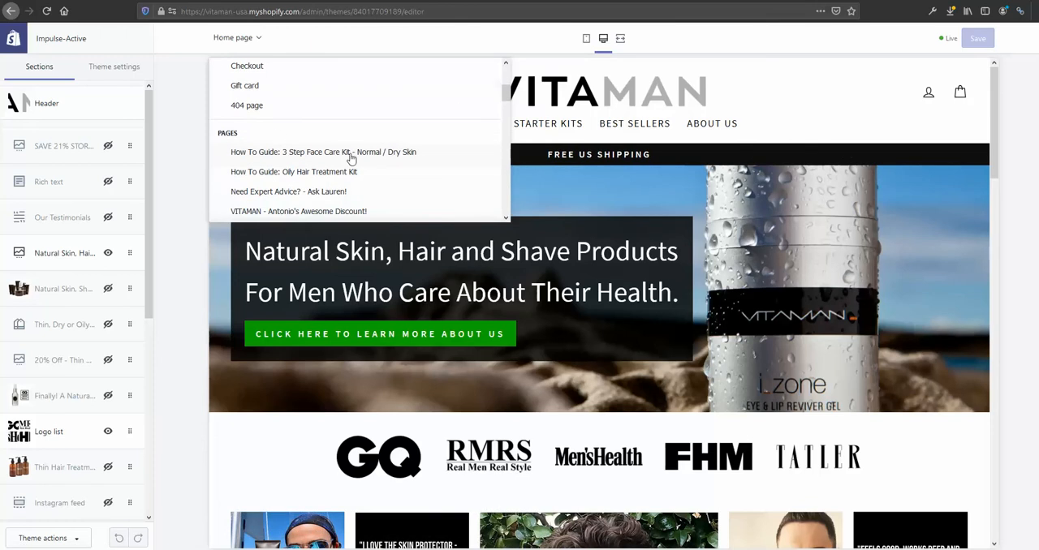
{"action": "left_click", "coordinate": [260, 196]}
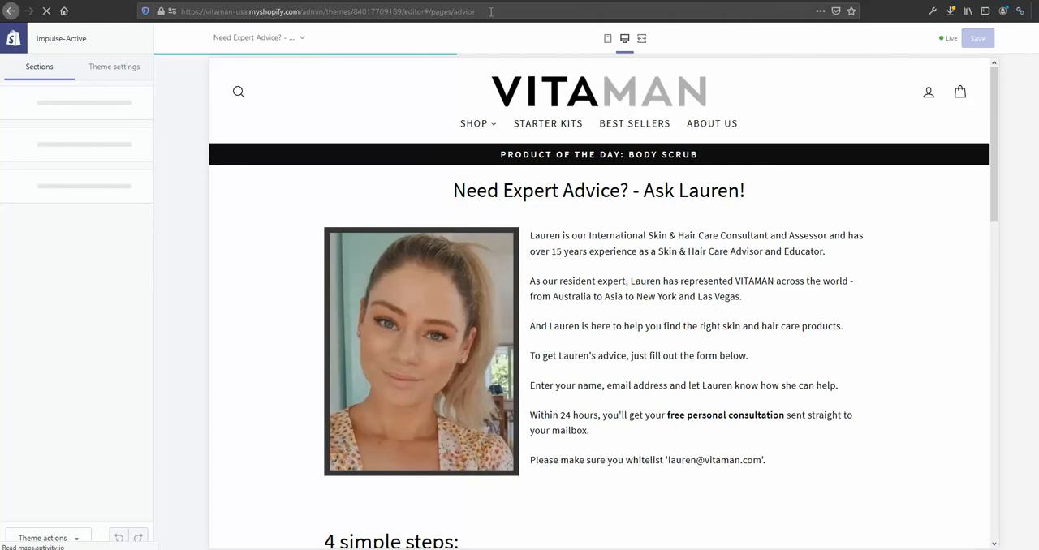
{"action": "left_click_drag", "start_coordinate": [490, 11], "coordinate": [181, 11]}
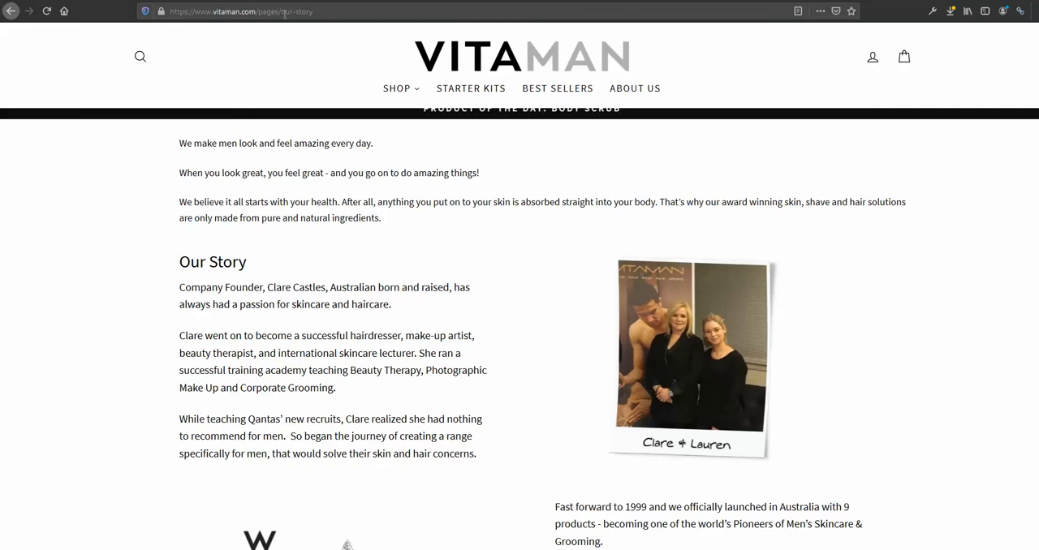
- Replace 'advice' with 'our-story' in the editor URL, copy it, and open a new tab
{"action": "left_click_drag", "start_coordinate": [284, 11], "coordinate": [318, 12]}
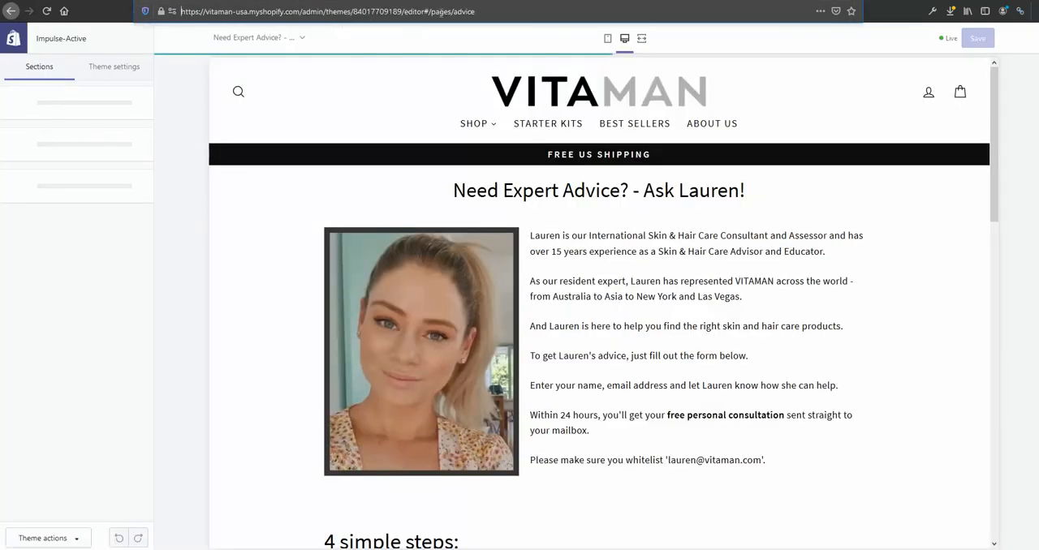
{"action": "double_click", "coordinate": [469, 10]}
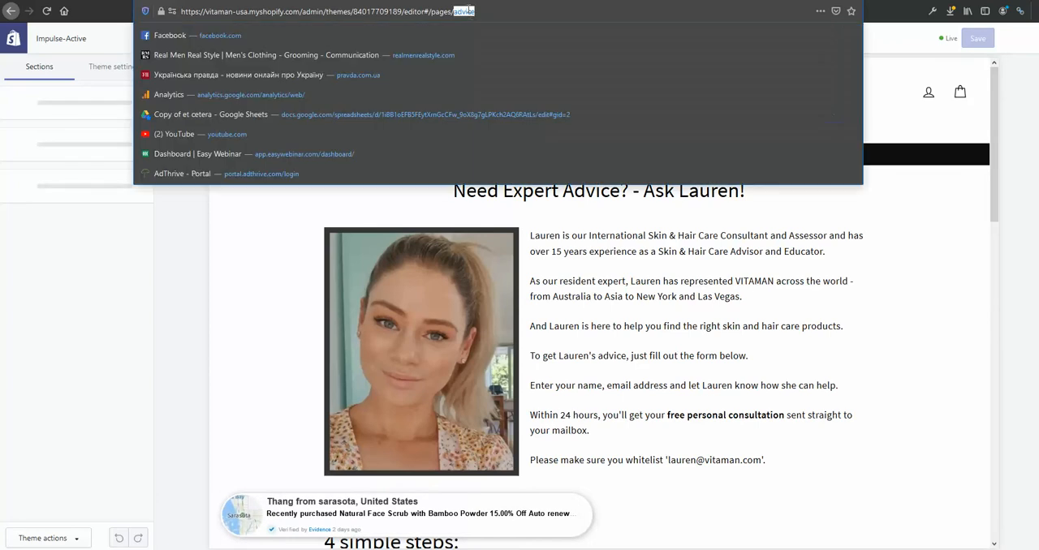
{"action": "type", "text": "our-s"}
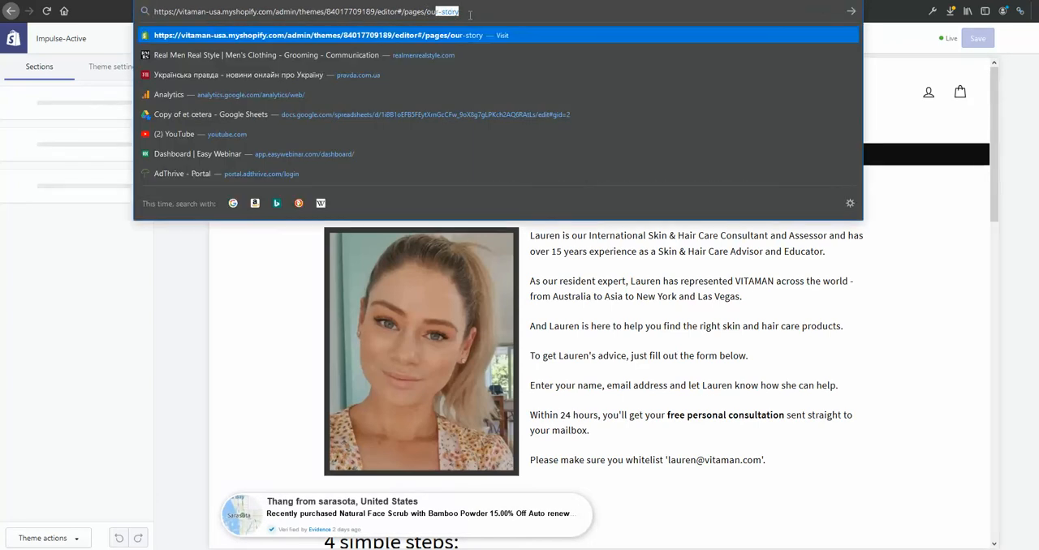
{"action": "type", "text": "tory"}
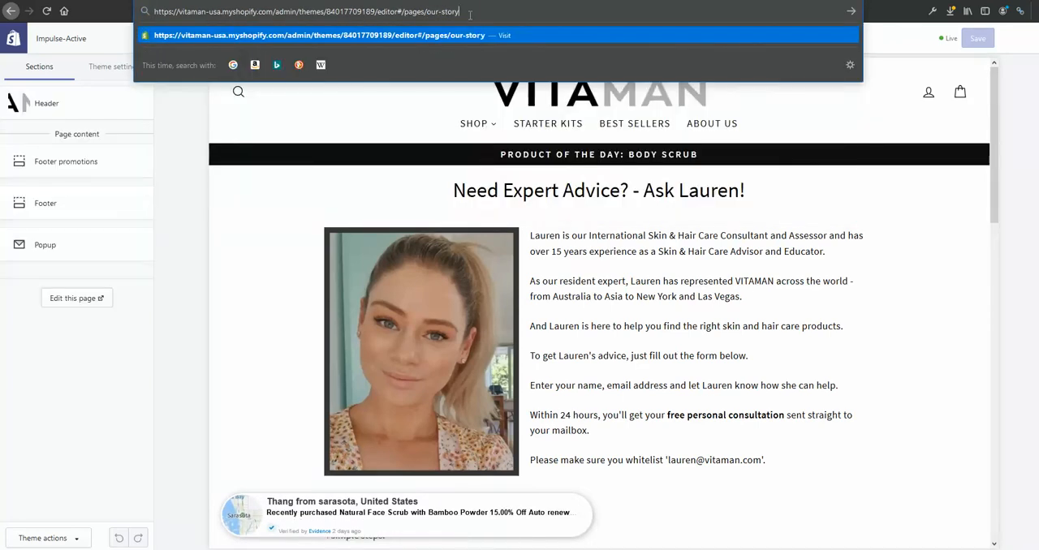
{"action": "key", "text": "ctrl+a"}
{"action": "key", "text": "ctrl+c"}
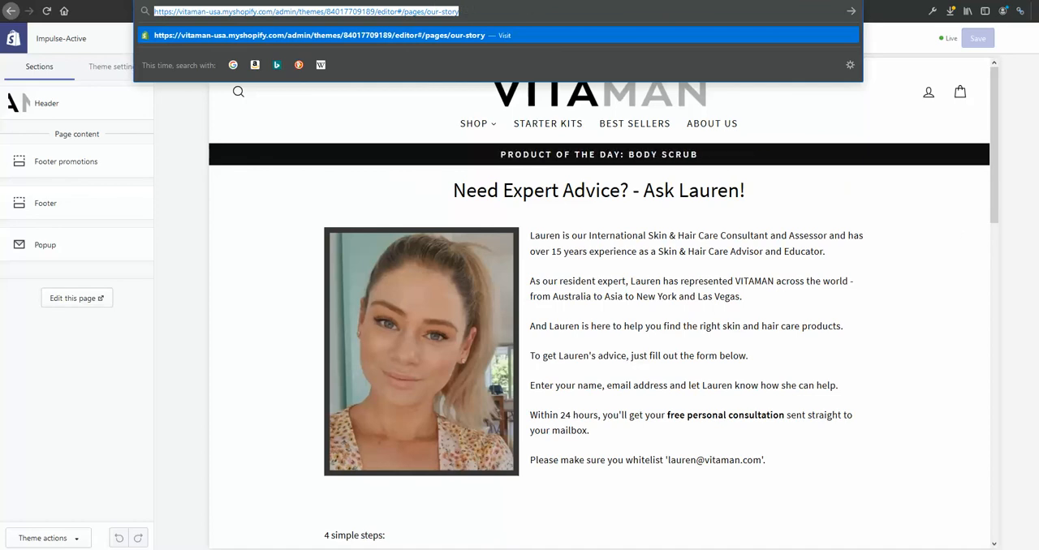
{"action": "key", "text": "ctrl+t"}
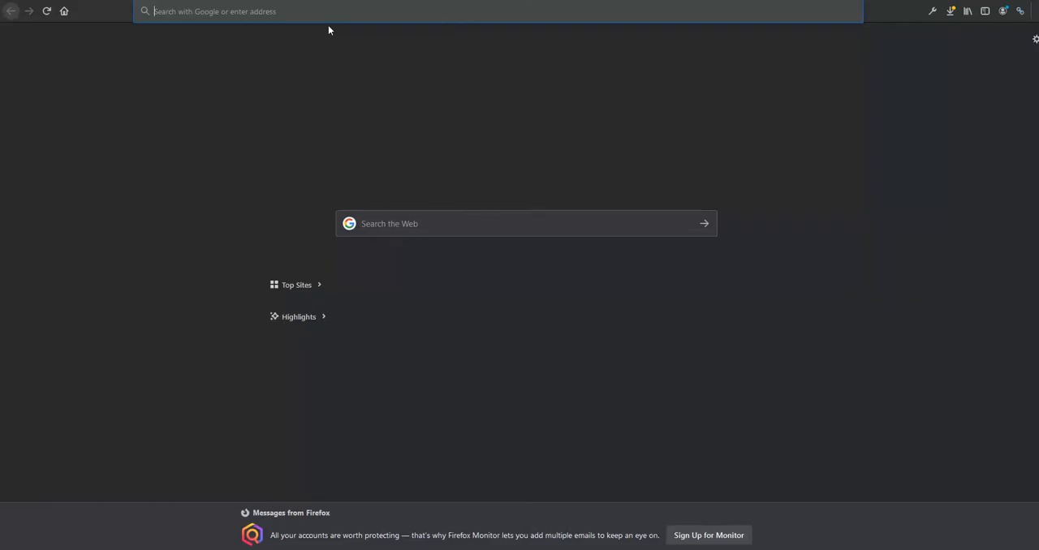
- Load the pasted editor URL ending in pages/our-story in the new tab
{"action": "key", "text": "ctrl+v"}
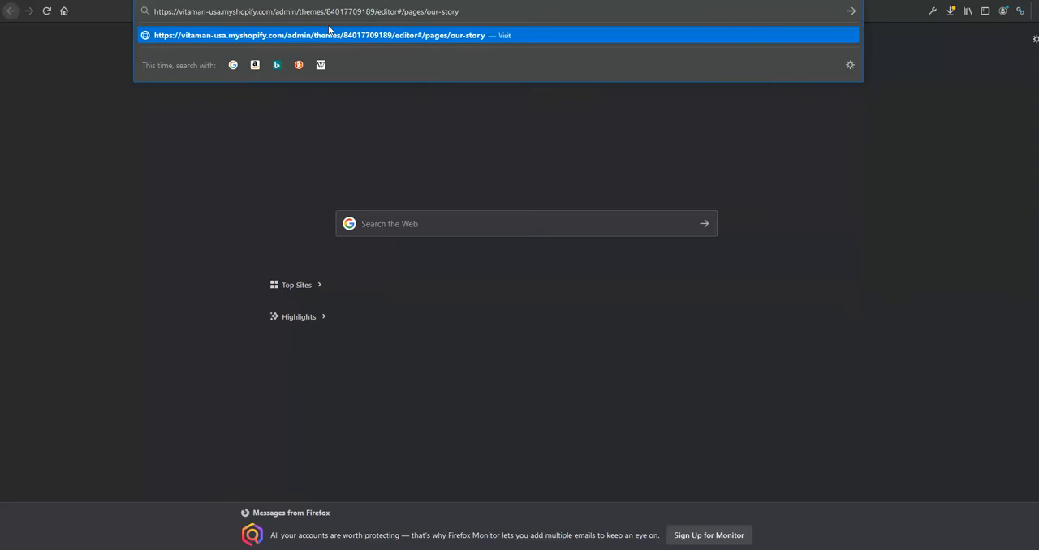
{"action": "key", "text": "Return"}
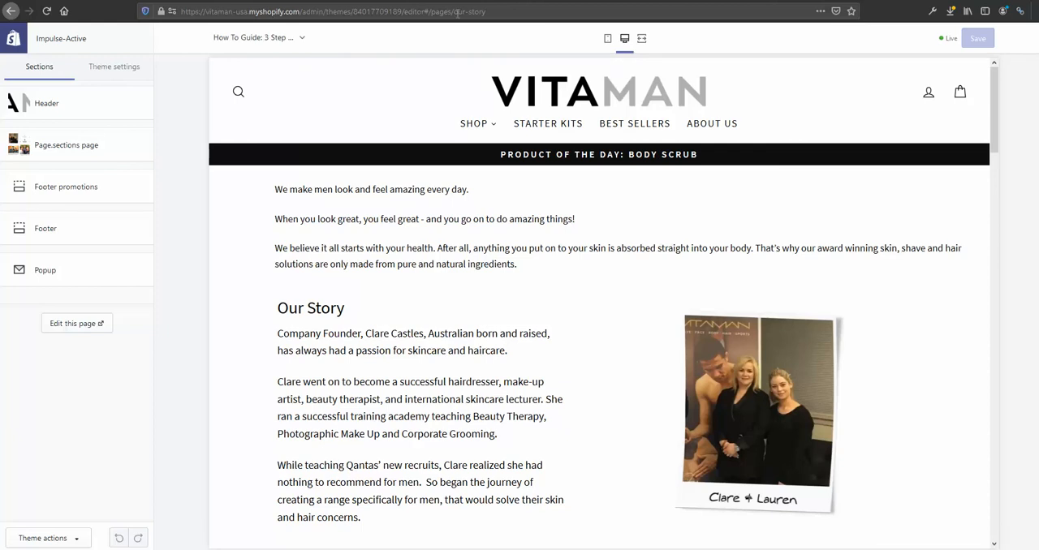
{"action": "scroll", "coordinate": [485, 362], "scroll_direction": "down", "scroll_amount": 5}
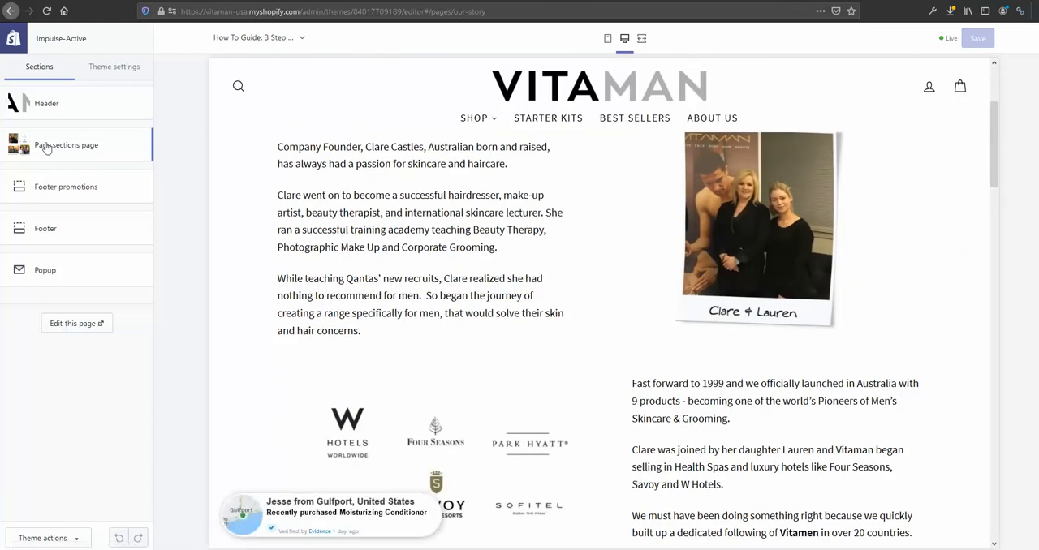
- Expand the Page.sections page section's blocks (Our Story, Our Team), then view the live Our Story tab
{"action": "left_click", "coordinate": [51, 154]}
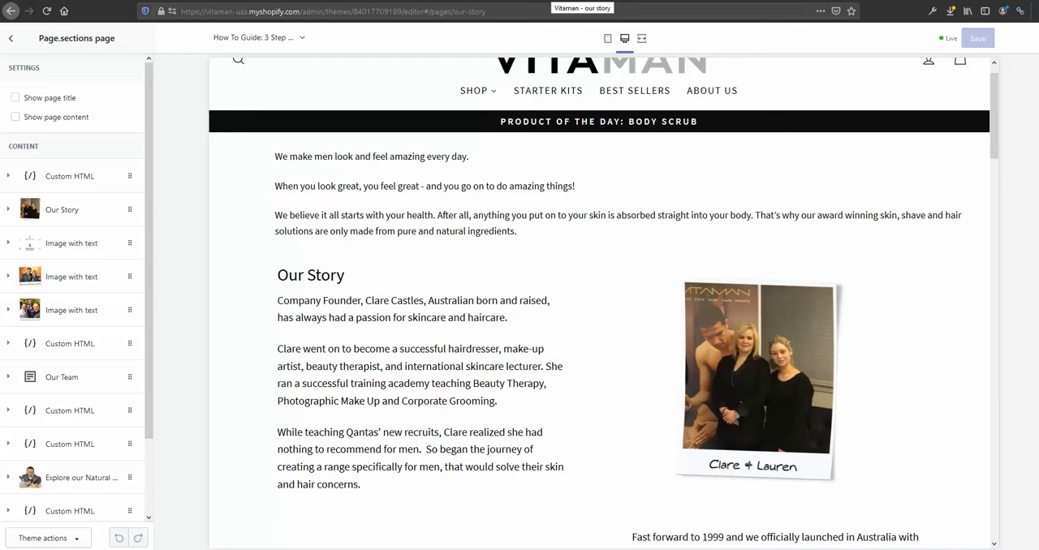
{"action": "left_click", "coordinate": [582, 3]}
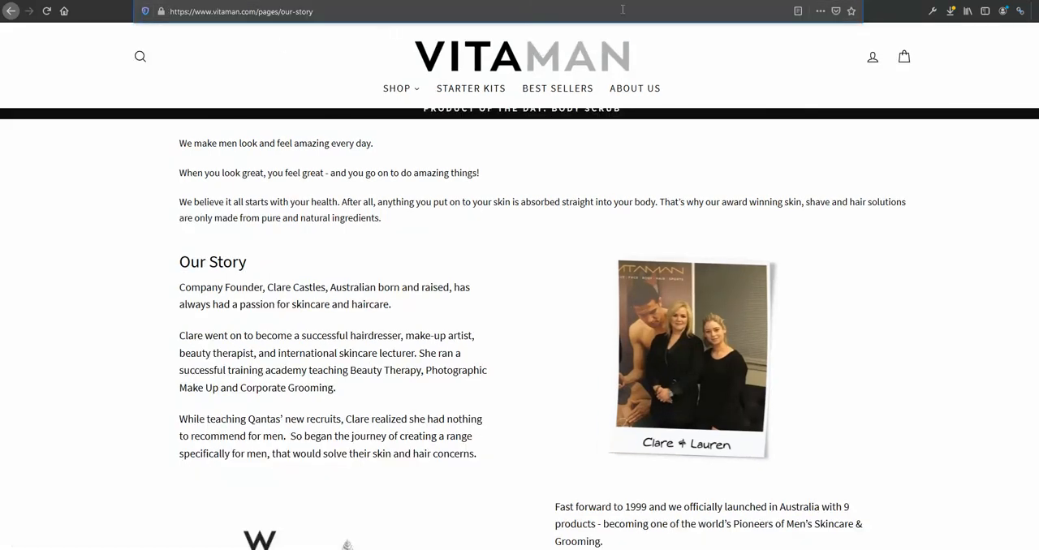